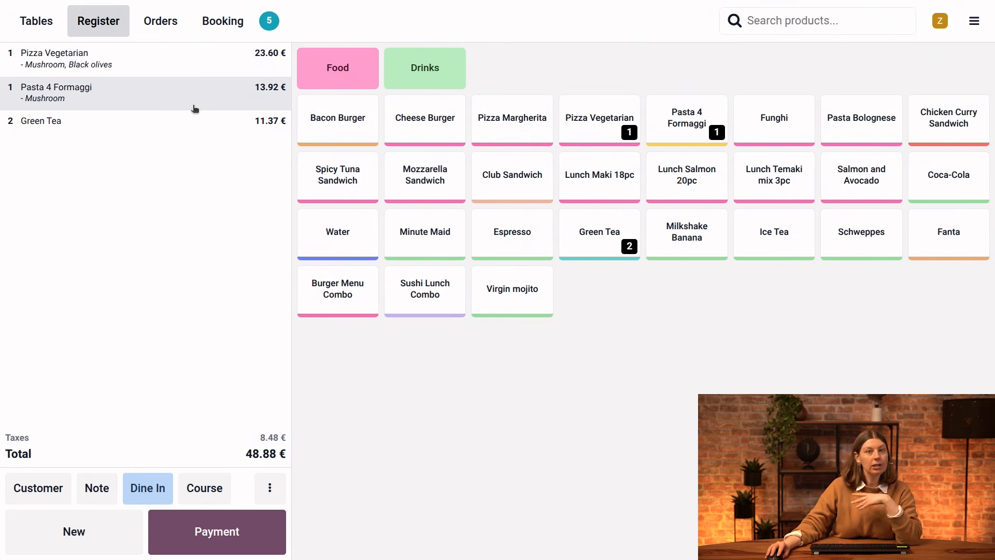
Open bill splitting for table 5's order and select one Pizza Vegetarian and one Green Tea for the first guest.
{"action": "left_click", "coordinate": [154, 69]}
{"action": "left_click", "coordinate": [199, 82]}
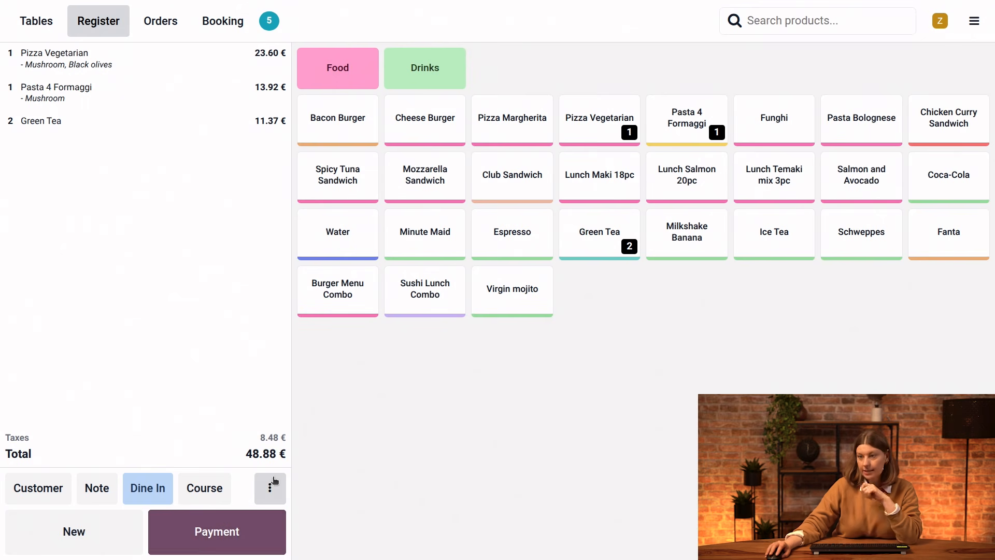
{"action": "left_click", "coordinate": [273, 494]}
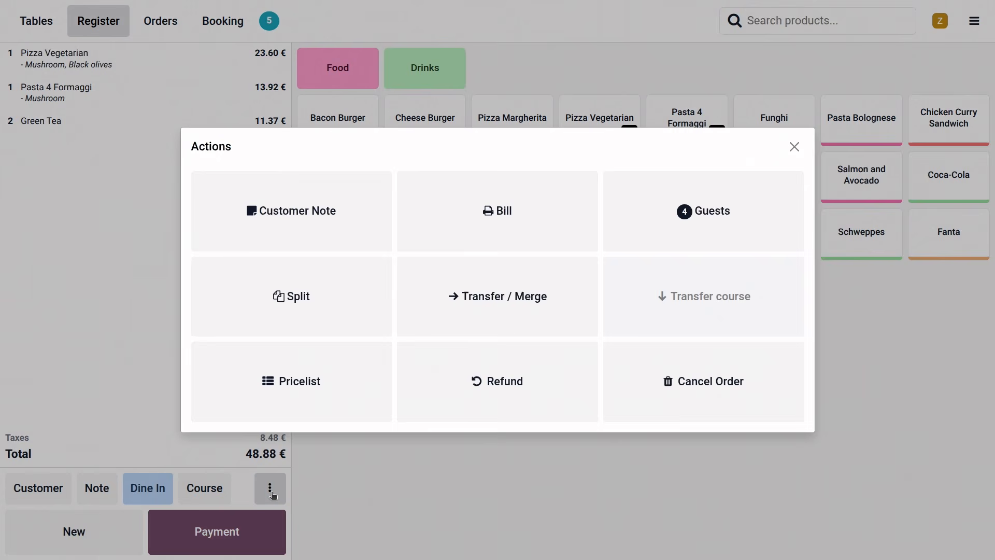
{"action": "left_click", "coordinate": [310, 282]}
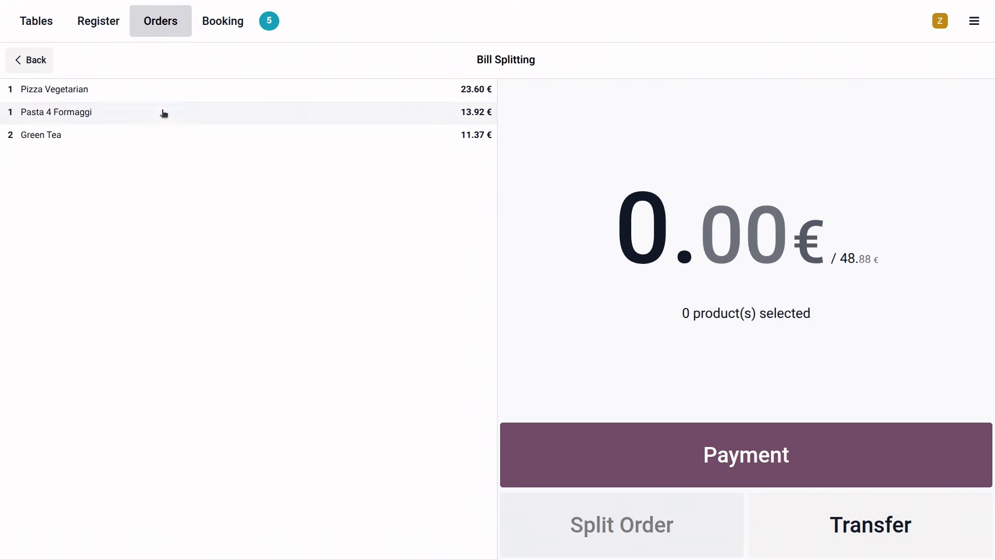
{"action": "left_click", "coordinate": [105, 87]}
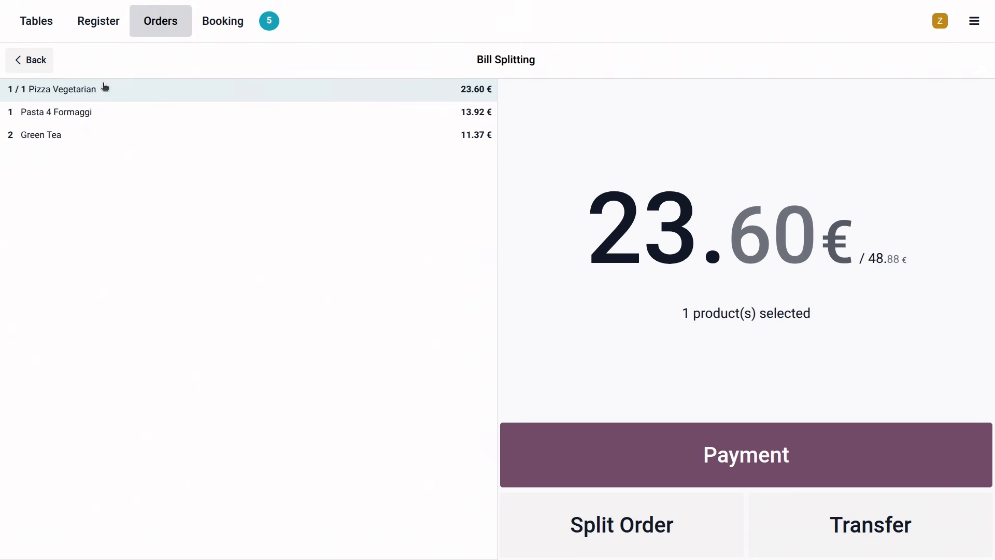
{"action": "left_click", "coordinate": [61, 130]}
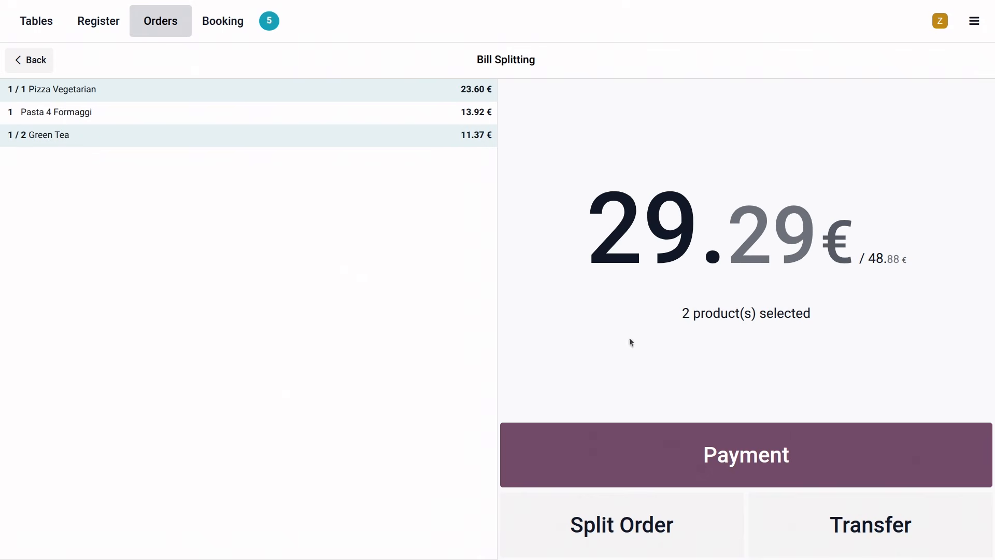
Settle the selected Pizza Vegetarian and Green Tea in cash, validate the payment and continue to the table's remaining items.
{"action": "left_click", "coordinate": [789, 459]}
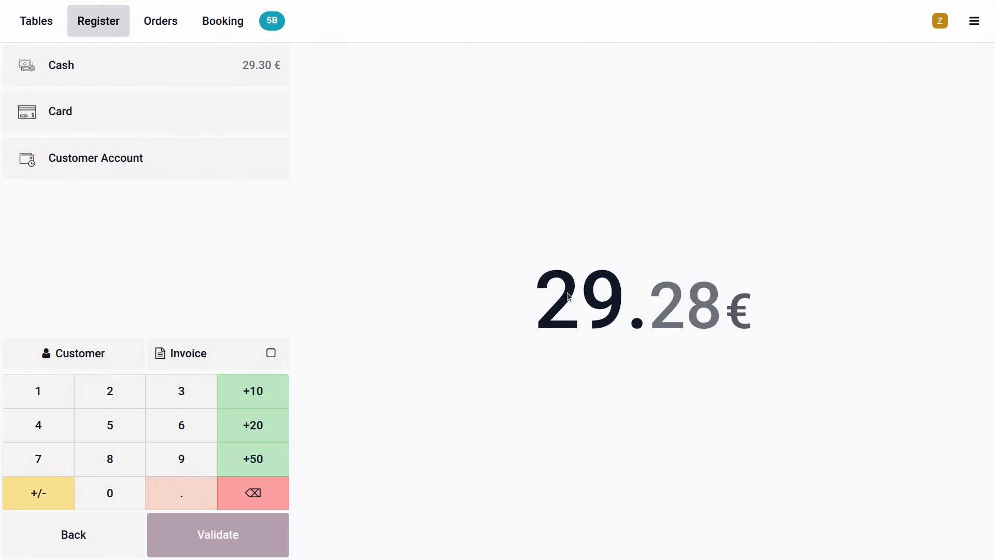
{"action": "left_click", "coordinate": [117, 73]}
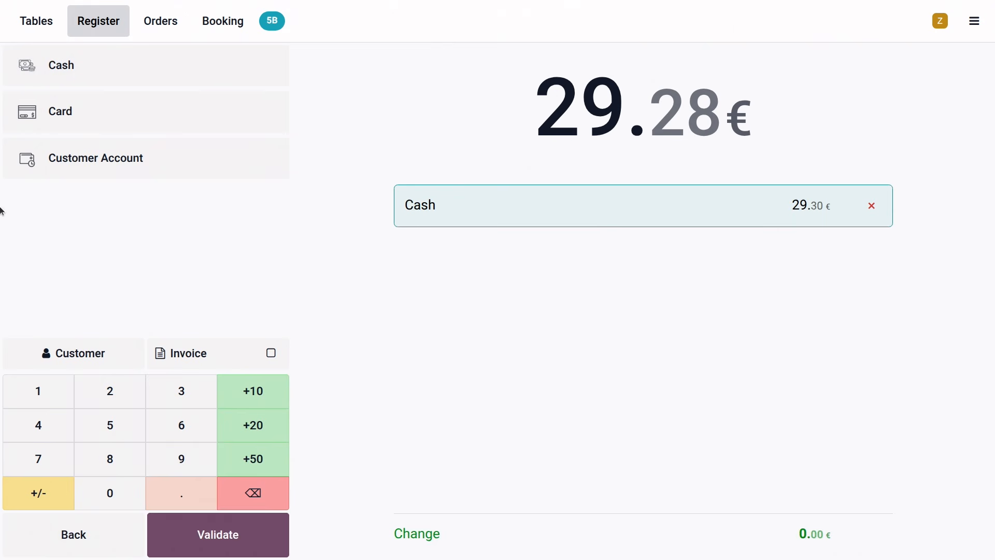
{"action": "left_click", "coordinate": [229, 539]}
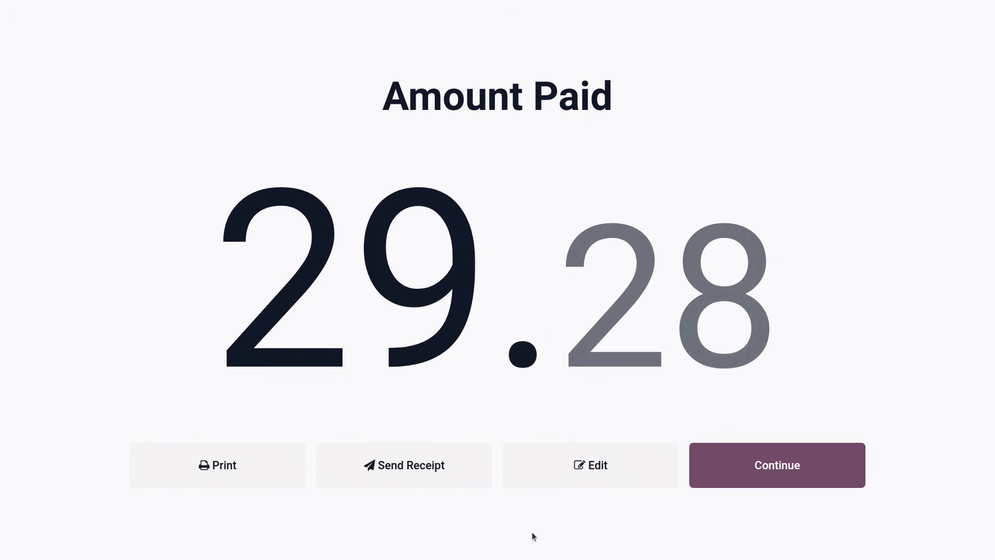
{"action": "left_click", "coordinate": [777, 467]}
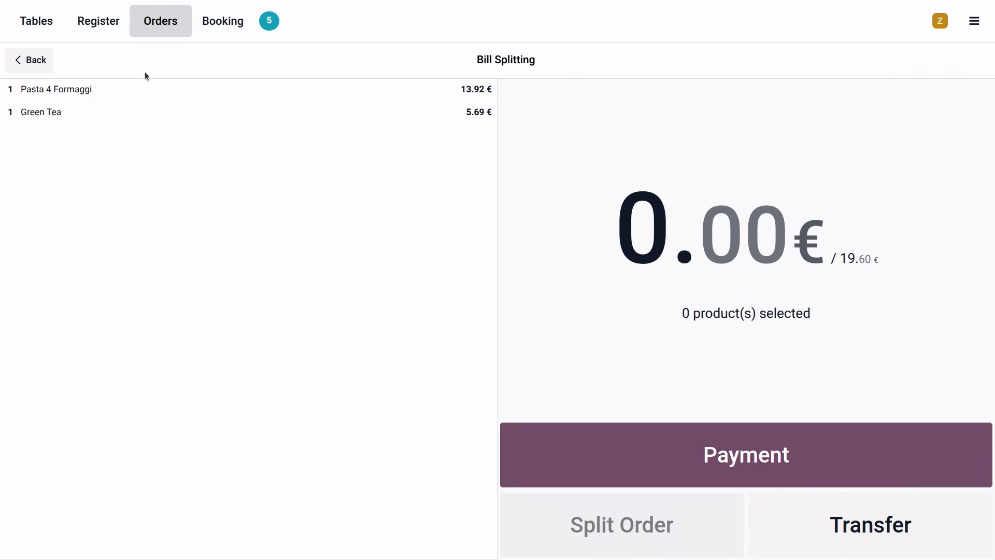
Select the remaining Pasta 4 Formaggi and Green Tea and settle them by card to finish table 5's bill.
{"action": "left_click", "coordinate": [75, 91]}
{"action": "left_click", "coordinate": [85, 114]}
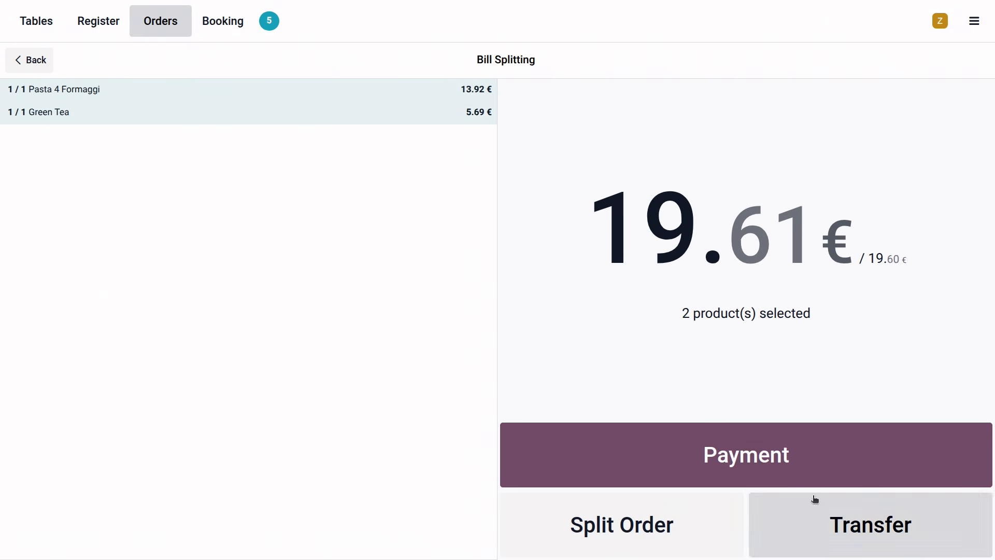
{"action": "left_click", "coordinate": [788, 466]}
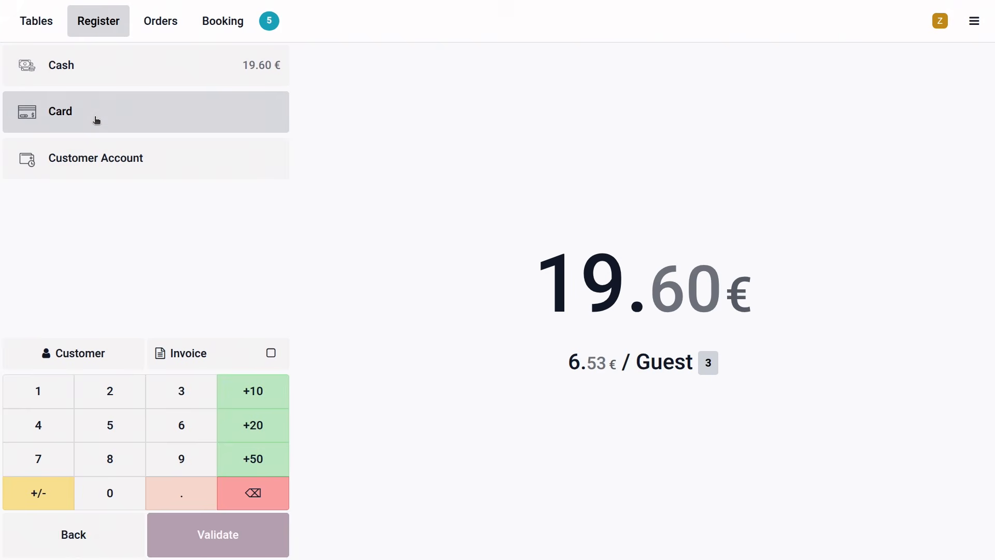
{"action": "left_click", "coordinate": [97, 120]}
{"action": "left_click", "coordinate": [254, 534]}
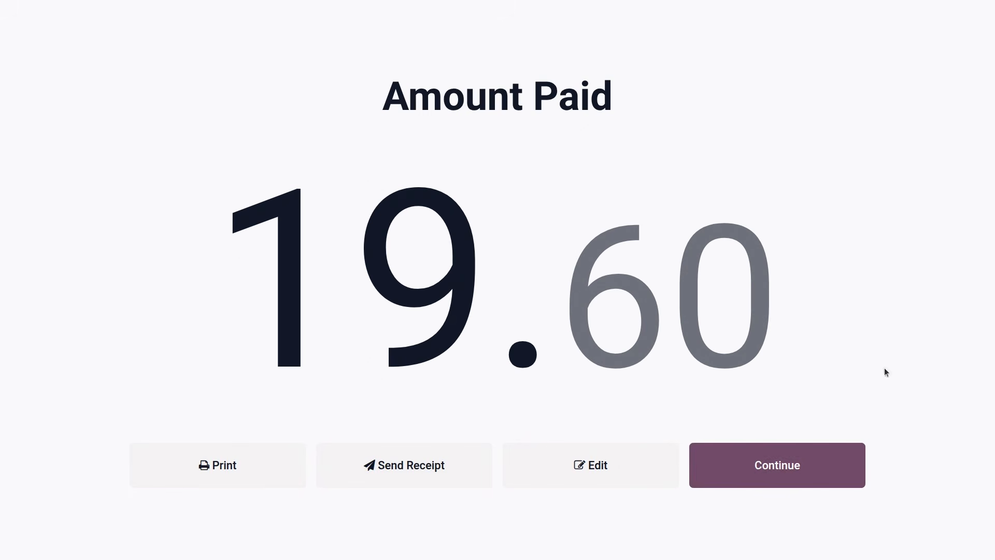
{"action": "left_click", "coordinate": [825, 474]}
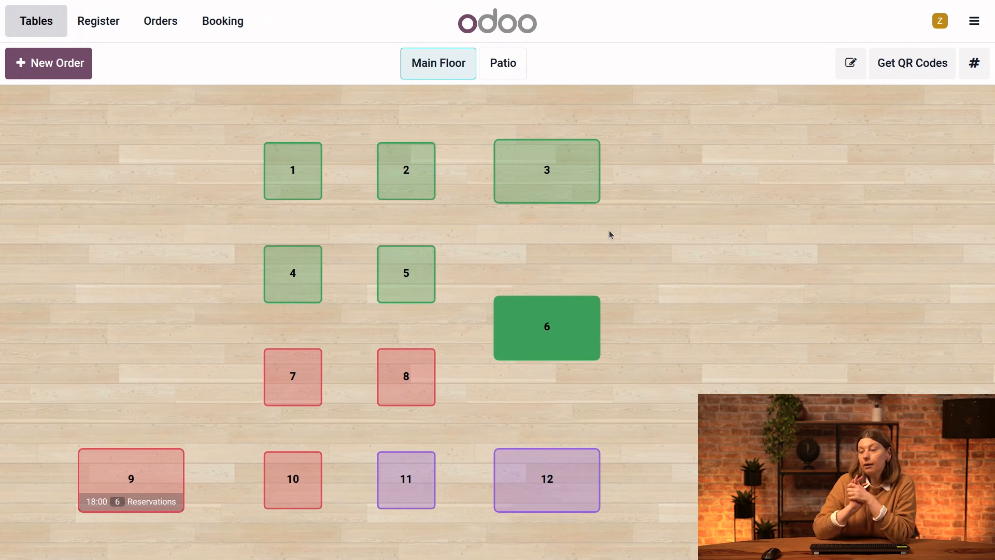
Split one Lunch Maki 18pc and one Fanta from table 6's bill into a separate order.
{"action": "left_click", "coordinate": [536, 334]}
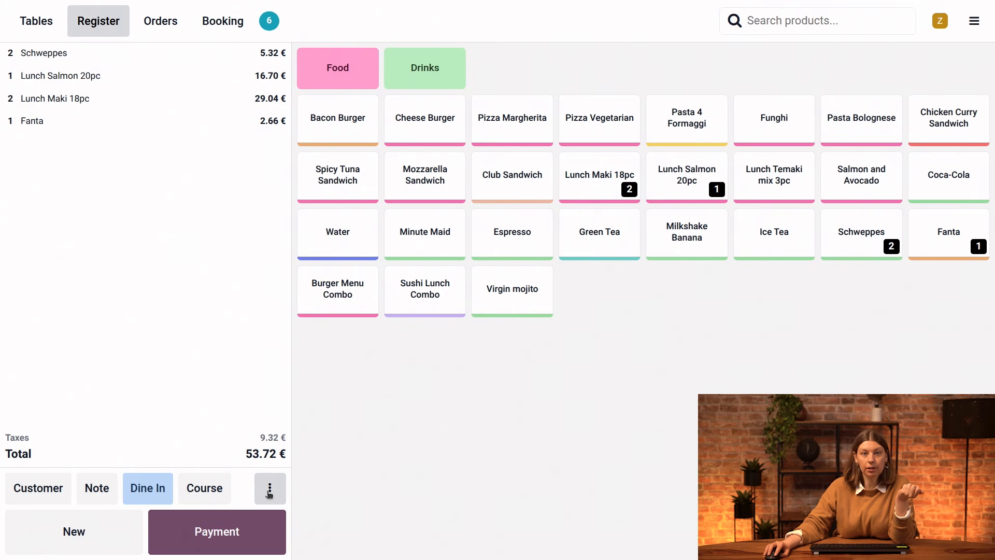
{"action": "left_click", "coordinate": [270, 495]}
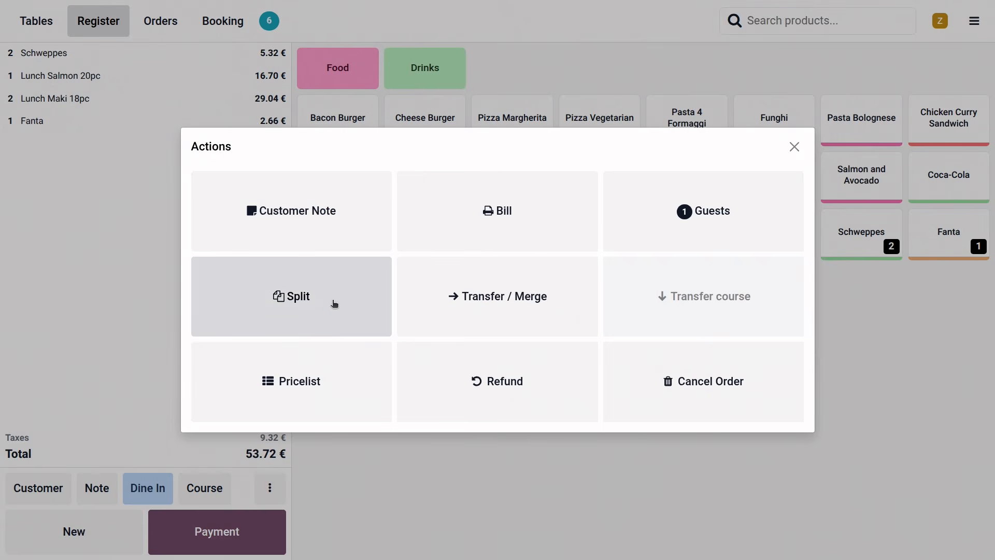
{"action": "left_click", "coordinate": [335, 304]}
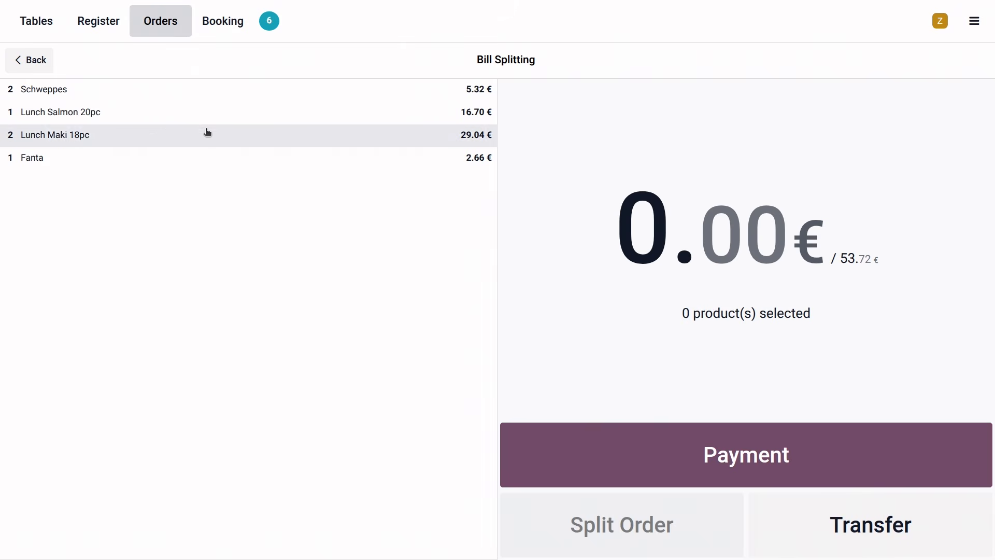
{"action": "left_click", "coordinate": [271, 146]}
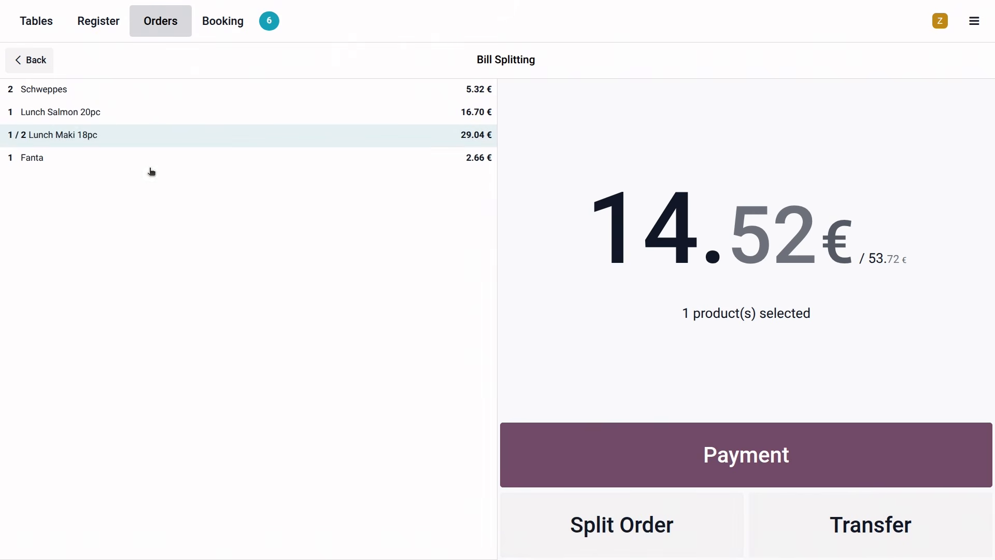
{"action": "left_click", "coordinate": [97, 159]}
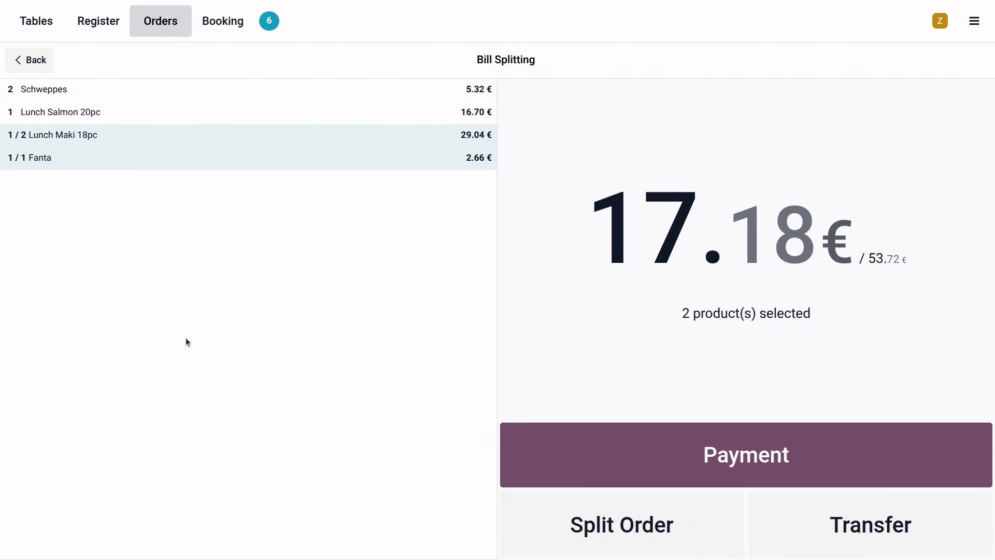
{"action": "left_click", "coordinate": [632, 528]}
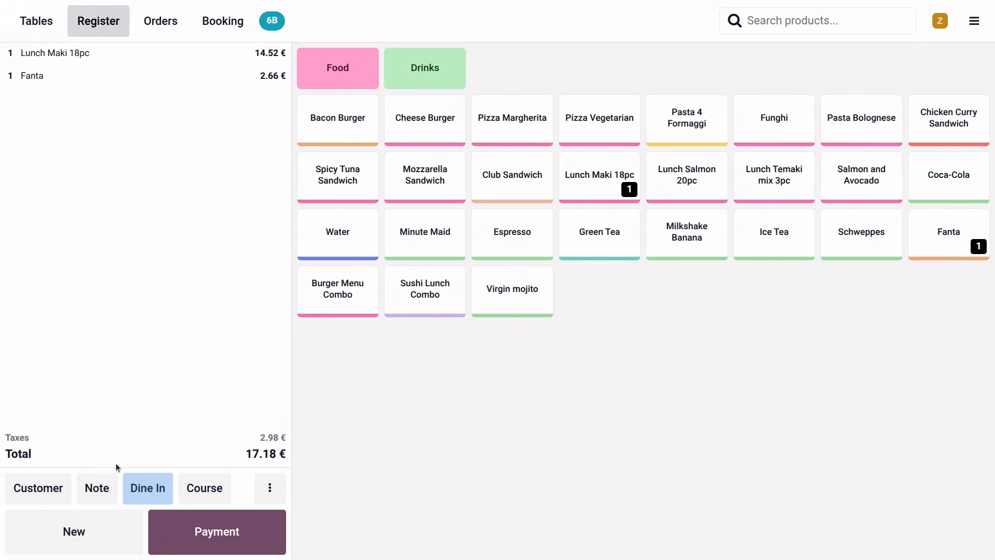
Settle the split-off Lunch Maki 18pc and Fanta order in cash, then continue to table 6's remaining order.
{"action": "left_click", "coordinate": [222, 533]}
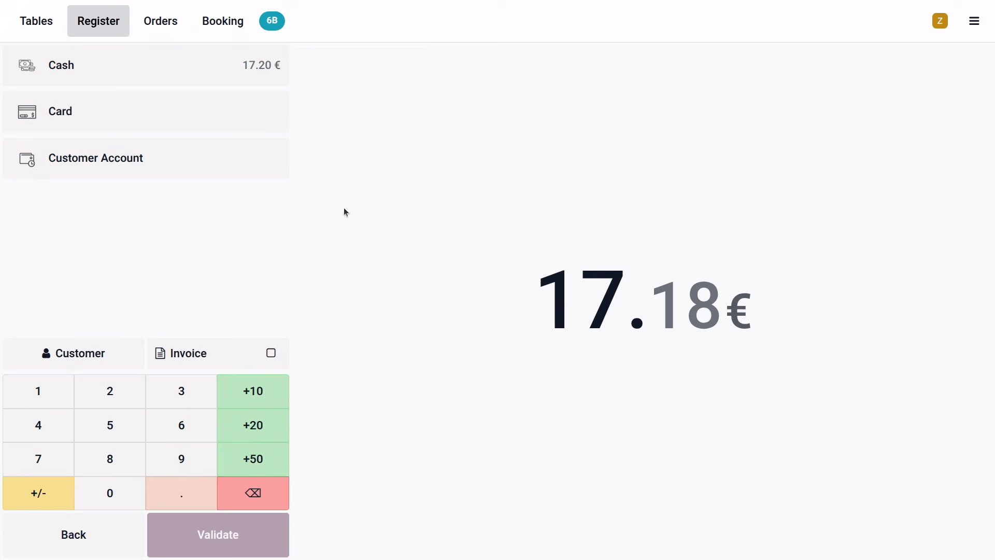
{"action": "left_click", "coordinate": [93, 76]}
{"action": "left_click", "coordinate": [190, 539]}
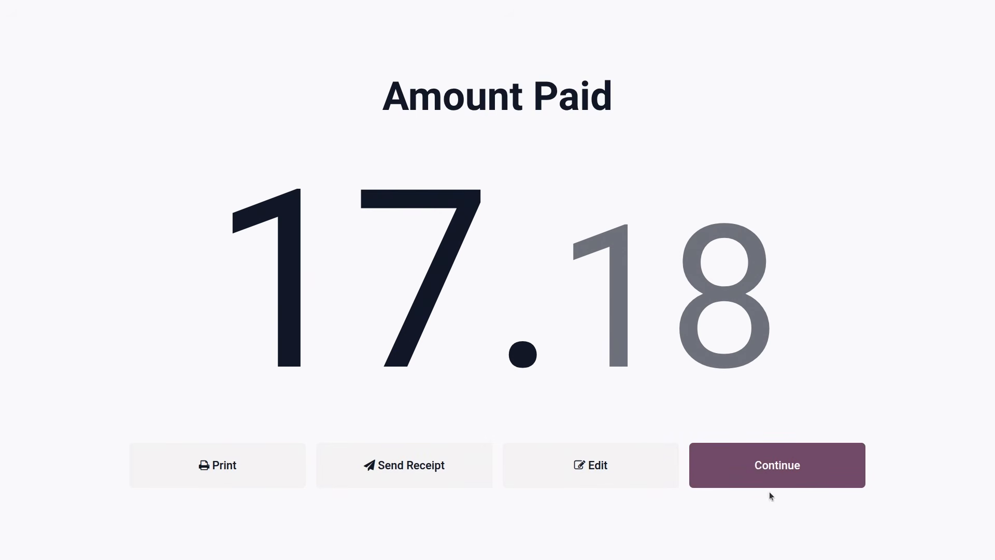
{"action": "left_click", "coordinate": [823, 475]}
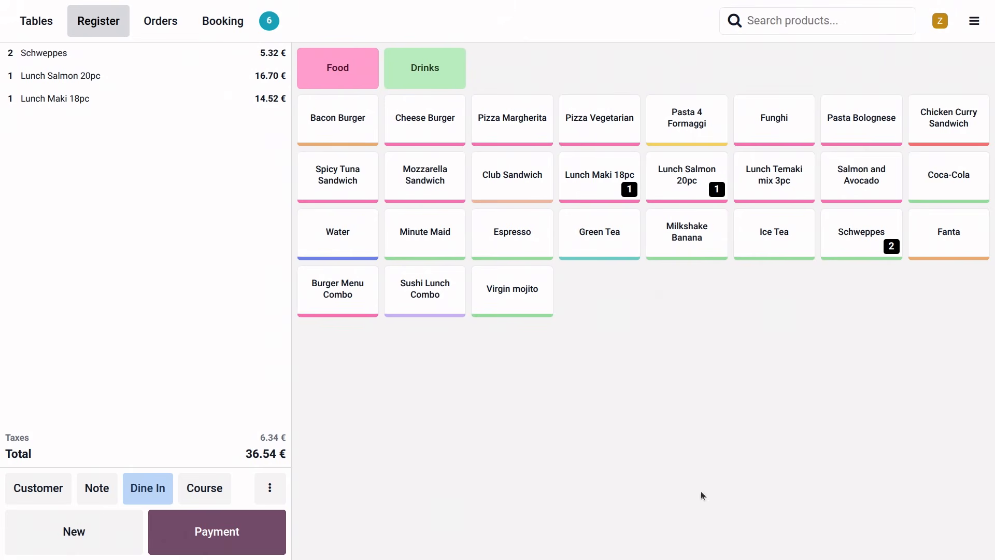
Return to the floor plan, reopen table 6's order and open bill splitting for its remaining items.
{"action": "left_click", "coordinate": [23, 24]}
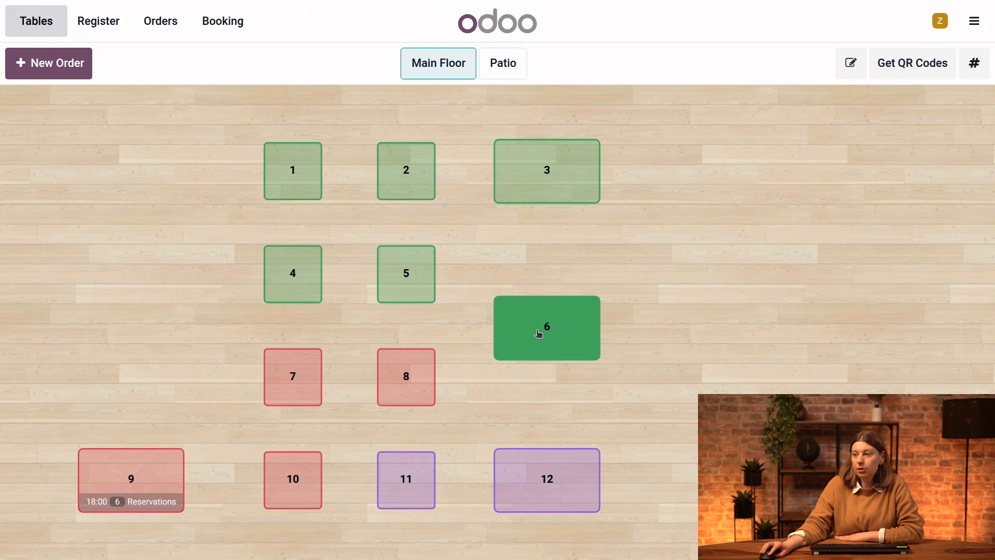
{"action": "left_click", "coordinate": [545, 328]}
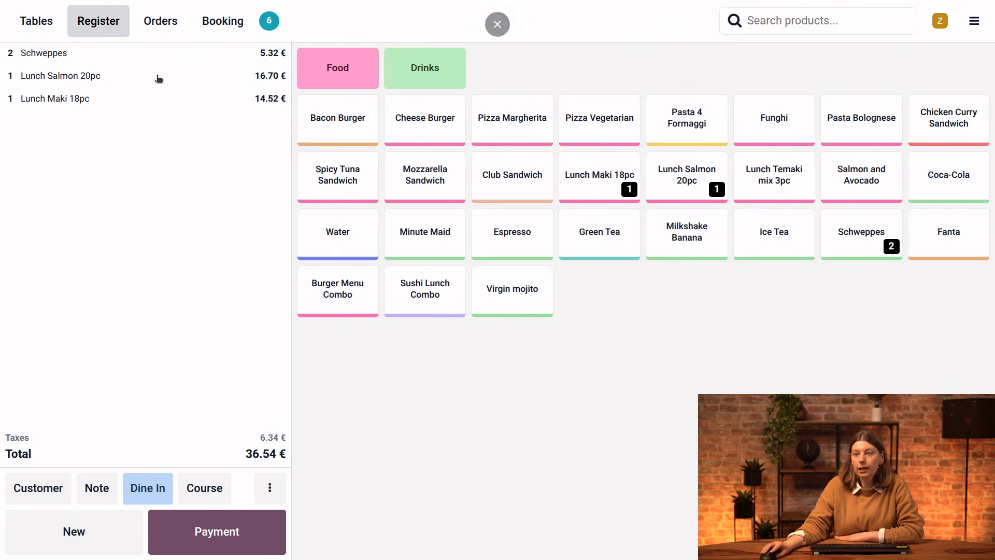
{"action": "left_click", "coordinate": [269, 489]}
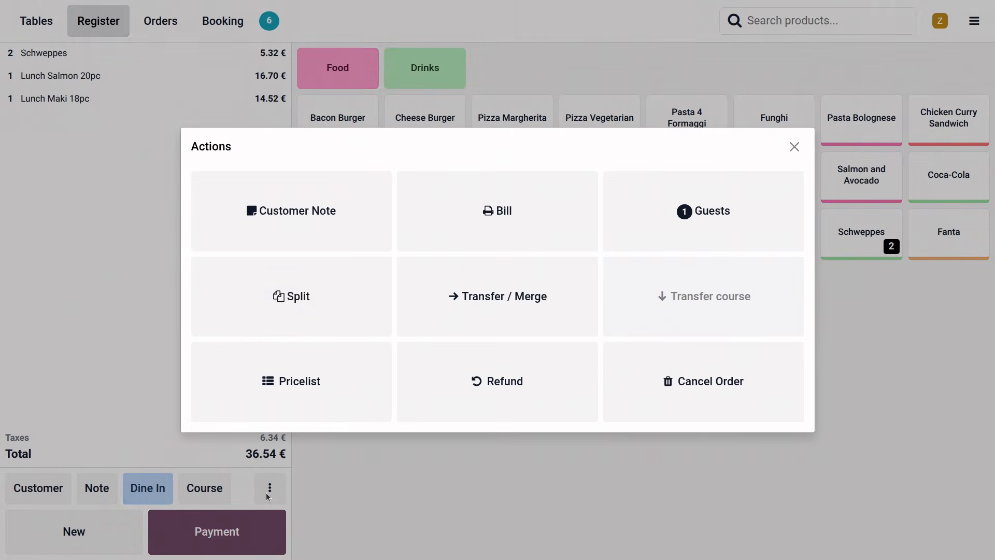
{"action": "left_click", "coordinate": [305, 311]}
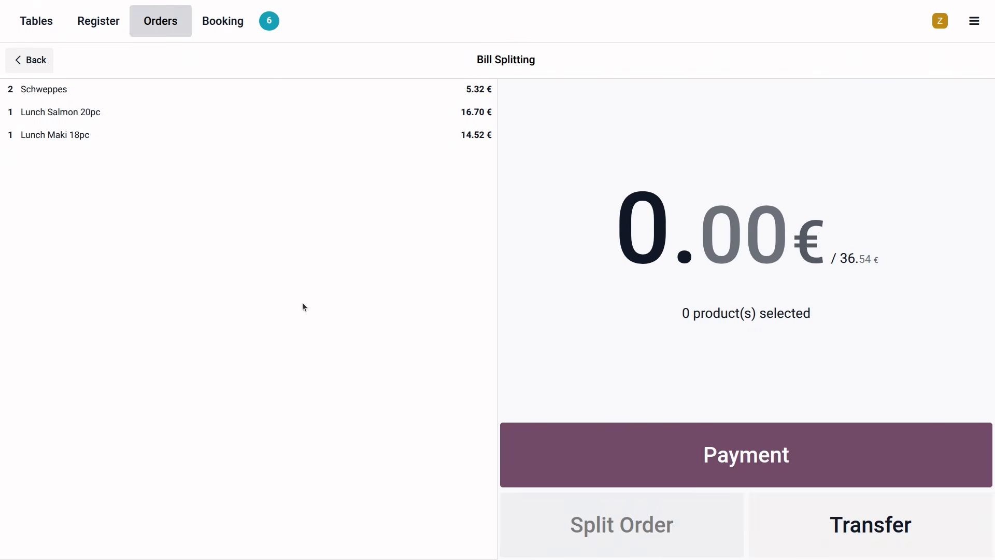